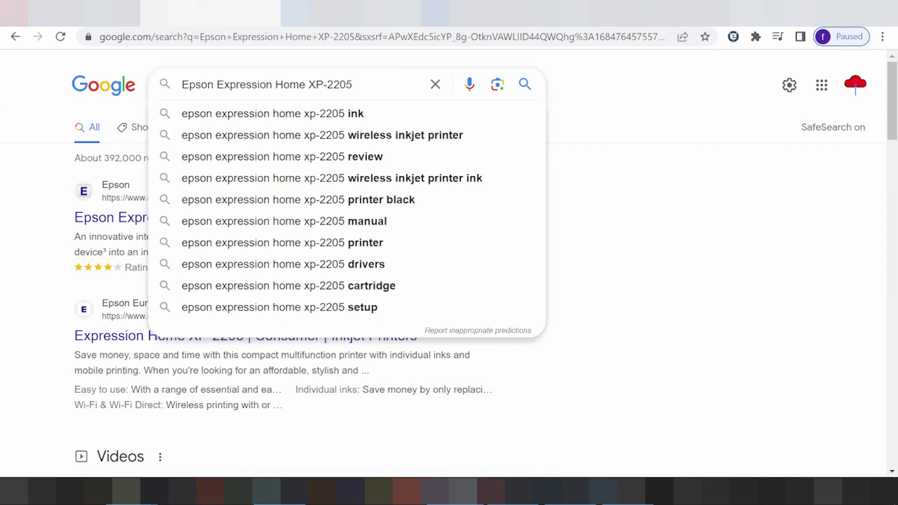
Search Google for 'Epson Expression Home XP-2205 driver download' and scroll through the results.
{"action": "type", "text": "driver dow"}
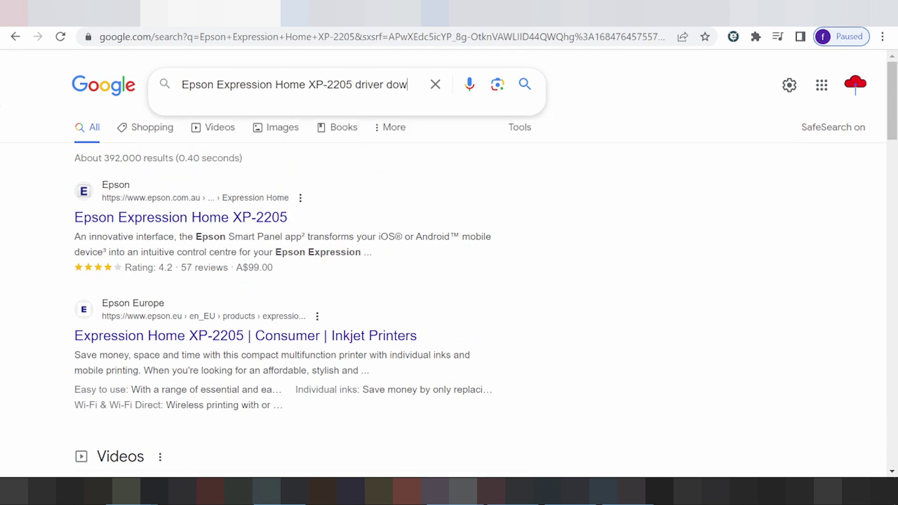
{"action": "type", "text": "nload"}
{"action": "key", "text": "Return"}
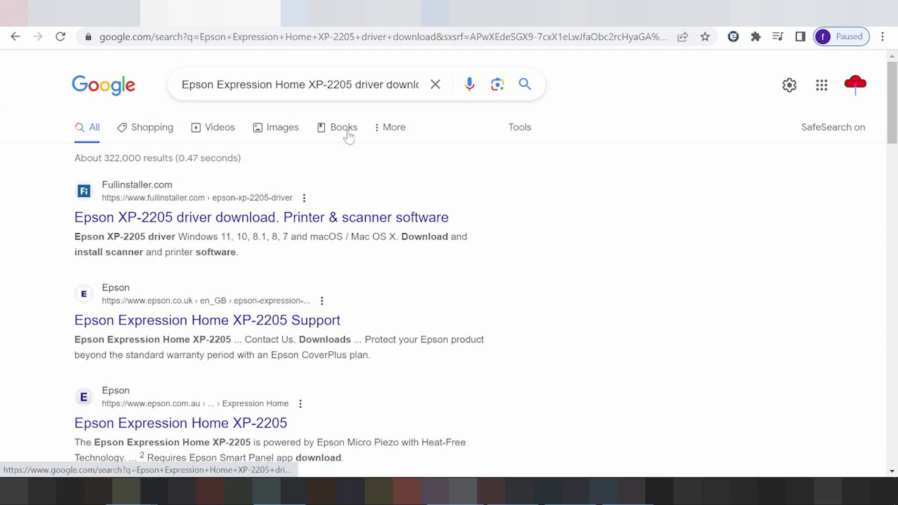
{"action": "scroll", "coordinate": [422, 222], "scroll_direction": "down", "scroll_amount": 2}
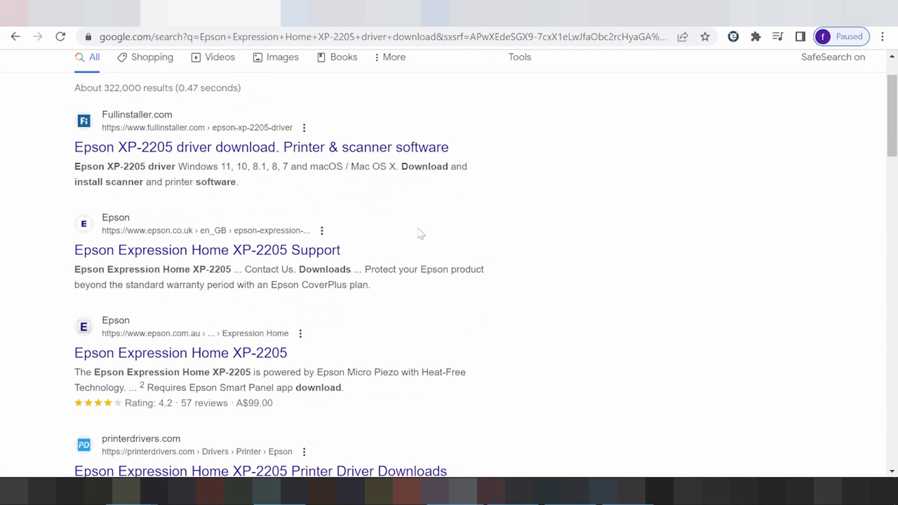
Open the Epson Australia XP-2205 product page from the results and browse it.
{"action": "left_click", "coordinate": [109, 357]}
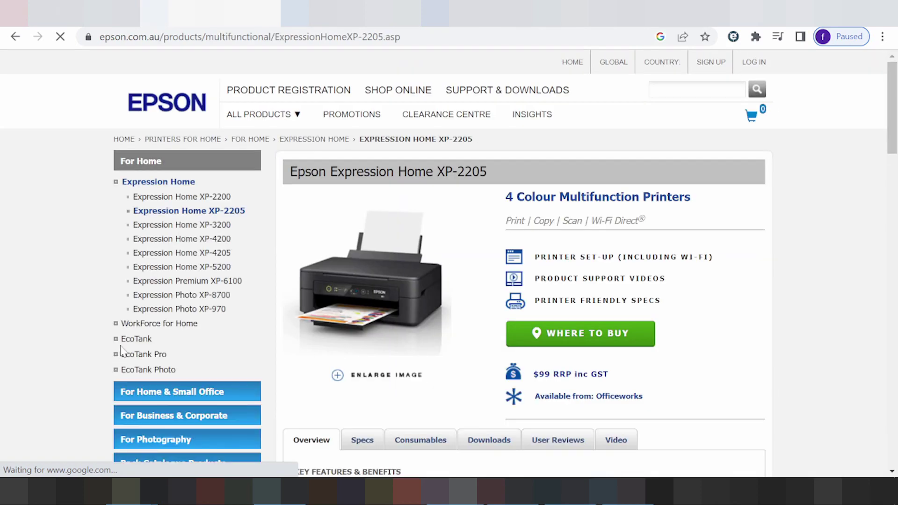
{"action": "scroll", "coordinate": [356, 251], "scroll_direction": "down", "scroll_amount": 3}
{"action": "scroll", "coordinate": [406, 267], "scroll_direction": "down", "scroll_amount": 5}
{"action": "scroll", "coordinate": [406, 264], "scroll_direction": "up", "scroll_amount": 2}
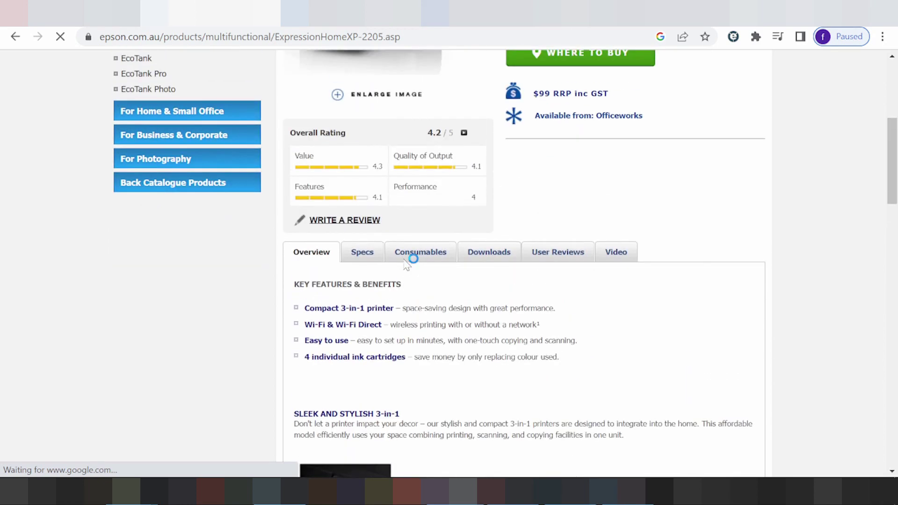
View the XP-2205 driver downloads operating-system list, then go back to the Google results.
{"action": "left_click", "coordinate": [499, 263]}
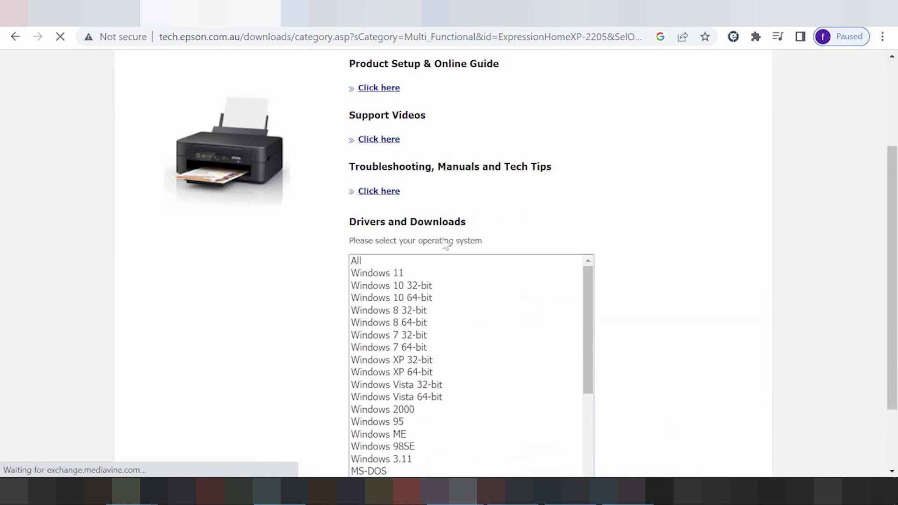
{"action": "scroll", "coordinate": [451, 252], "scroll_direction": "down", "scroll_amount": 3}
{"action": "scroll", "coordinate": [409, 221], "scroll_direction": "down", "scroll_amount": 3}
{"action": "scroll", "coordinate": [408, 221], "scroll_direction": "down", "scroll_amount": 3}
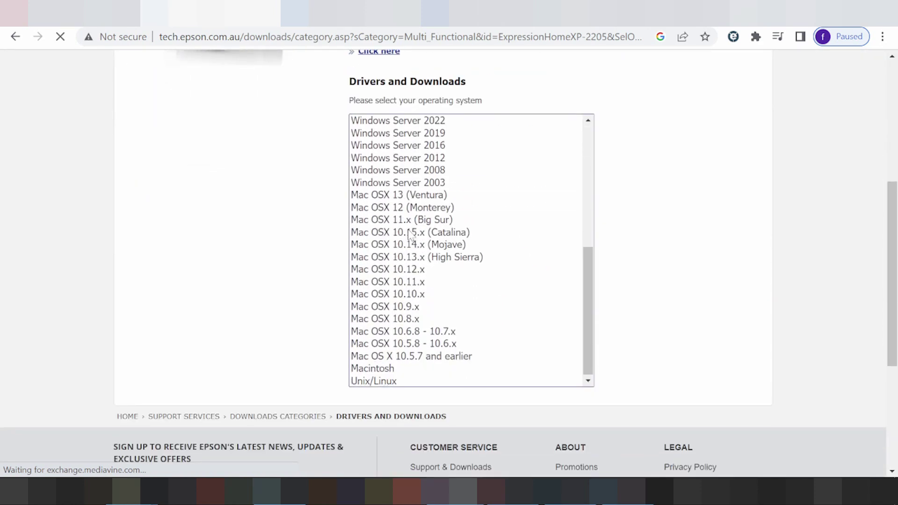
{"action": "scroll", "coordinate": [410, 241], "scroll_direction": "down", "scroll_amount": 3}
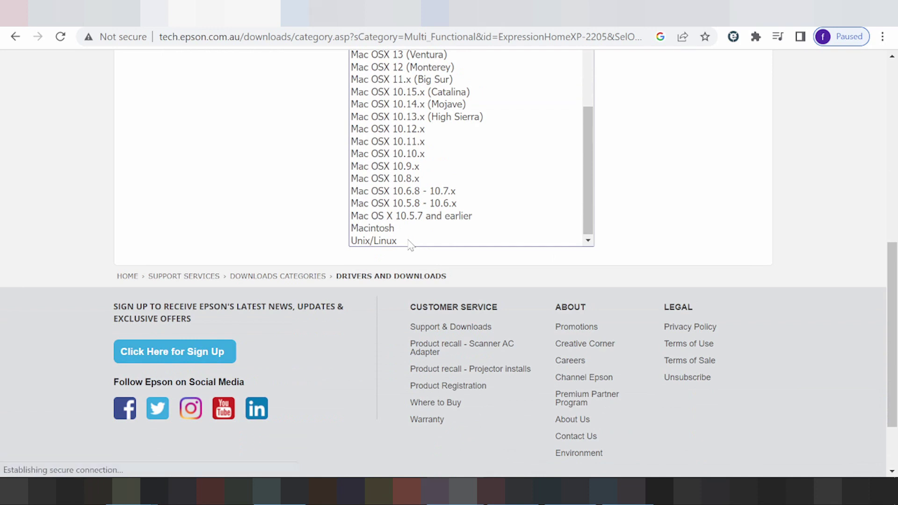
{"action": "left_click", "coordinate": [15, 37]}
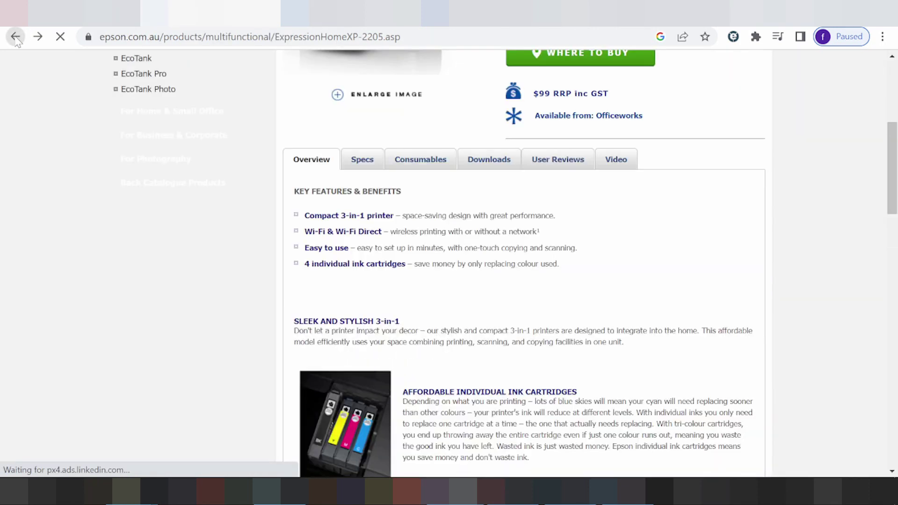
{"action": "left_click", "coordinate": [16, 37]}
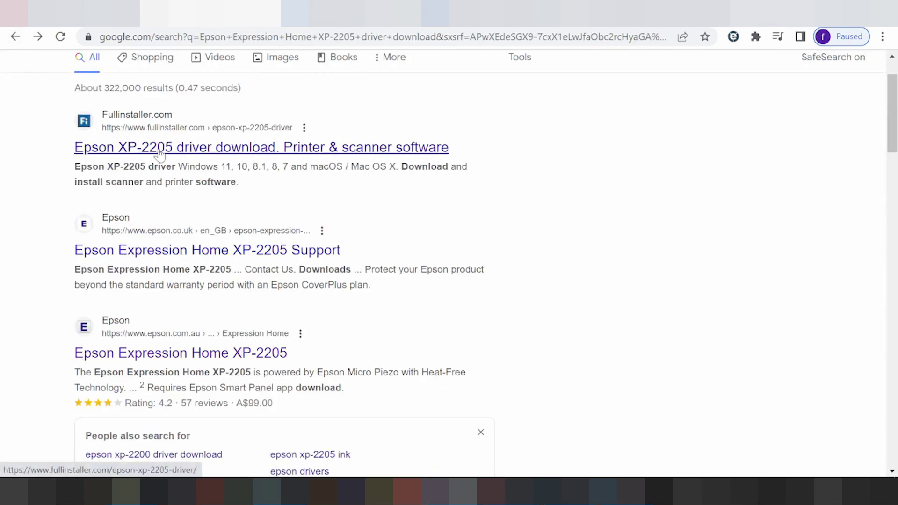
Open the Epson UK XP-2205 Support page and scroll to its Windows 10 64-bit Product Setup downloads.
{"action": "left_click", "coordinate": [165, 259]}
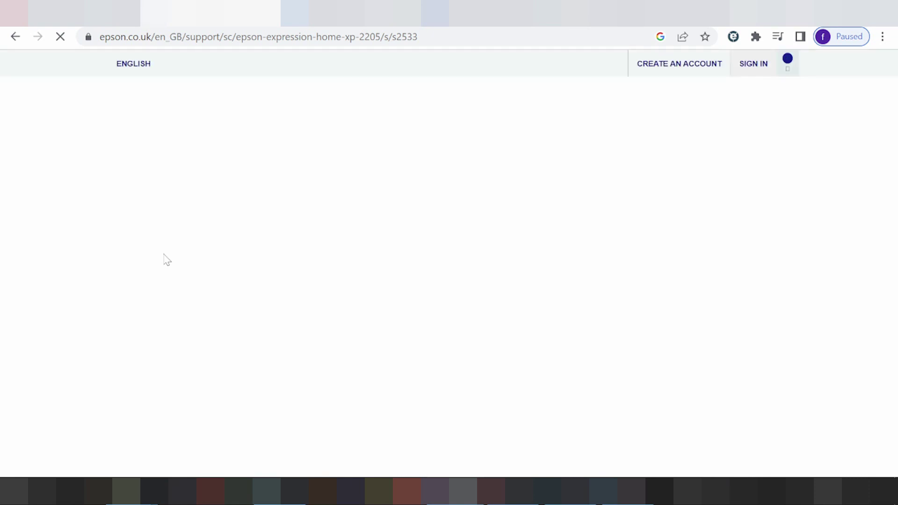
{"action": "scroll", "coordinate": [310, 256], "scroll_direction": "down", "scroll_amount": 5}
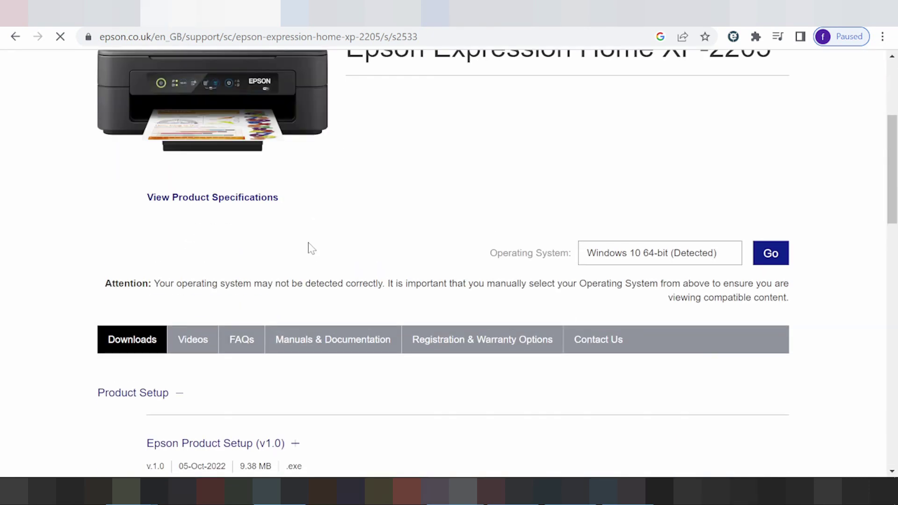
{"action": "scroll", "coordinate": [301, 241], "scroll_direction": "up", "scroll_amount": 3}
{"action": "scroll", "coordinate": [305, 247], "scroll_direction": "down", "scroll_amount": 1}
{"action": "scroll", "coordinate": [307, 247], "scroll_direction": "down", "scroll_amount": 3}
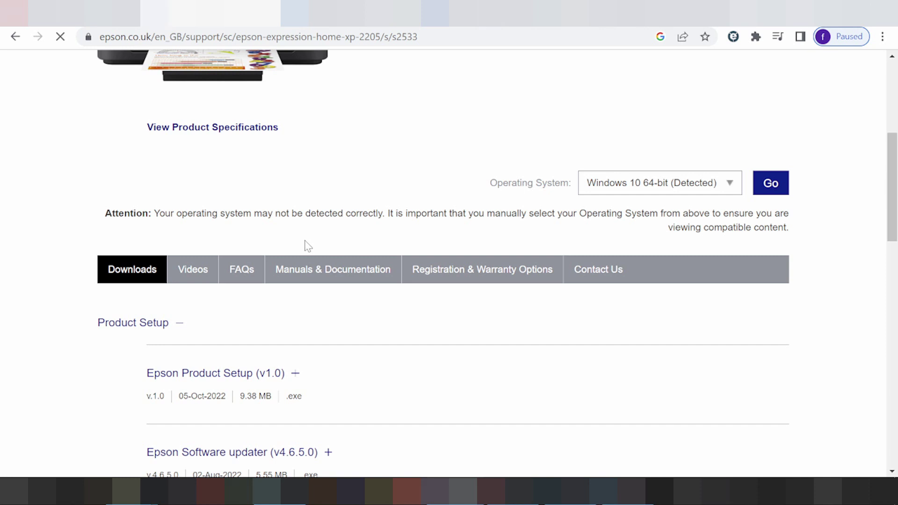
{"action": "scroll", "coordinate": [318, 248], "scroll_direction": "down", "scroll_amount": 5}
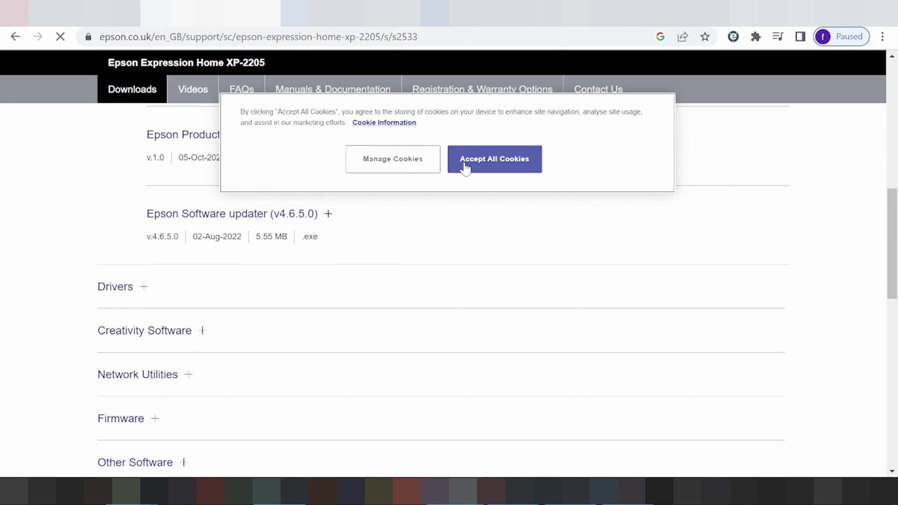
Accept cookies, look through the operating-system list, and dismiss the push-notification offer.
{"action": "left_click", "coordinate": [466, 159]}
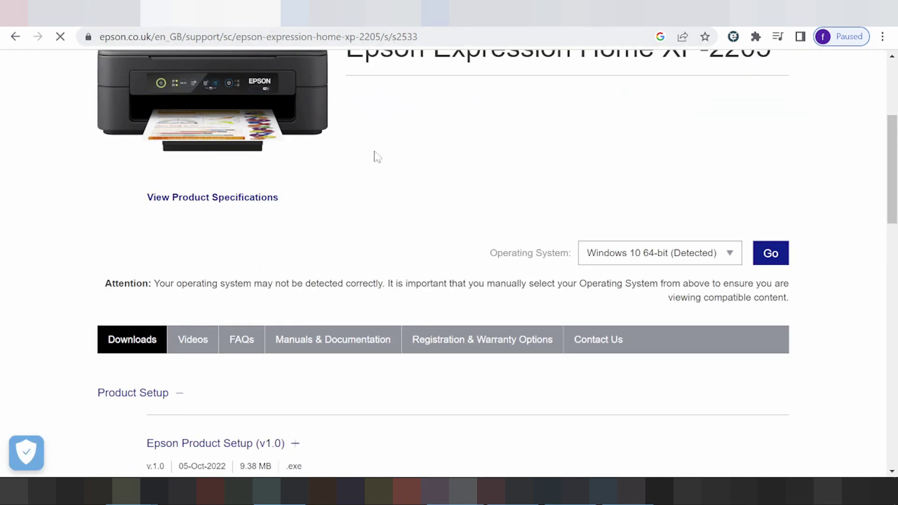
{"action": "left_click", "coordinate": [703, 258]}
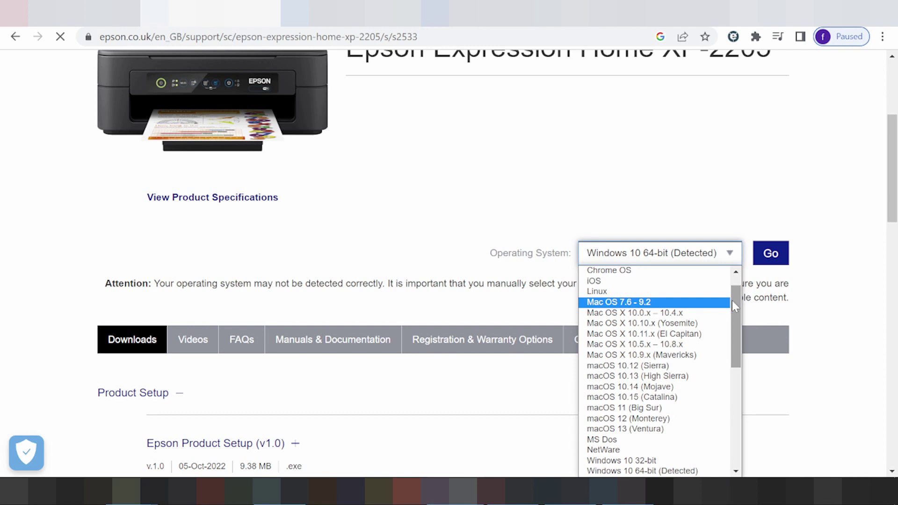
{"action": "left_click_drag", "start_coordinate": [735, 306], "coordinate": [735, 418]}
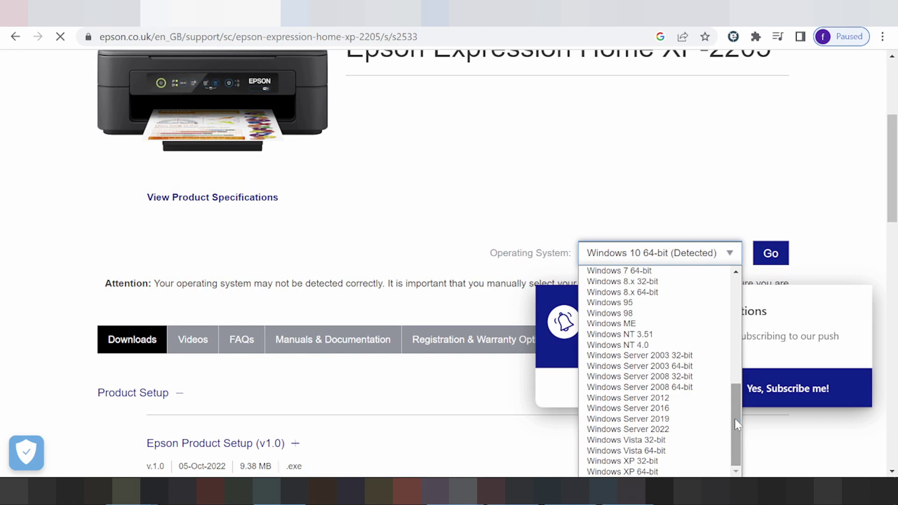
{"action": "left_click", "coordinate": [559, 396]}
{"action": "left_click", "coordinate": [559, 395]}
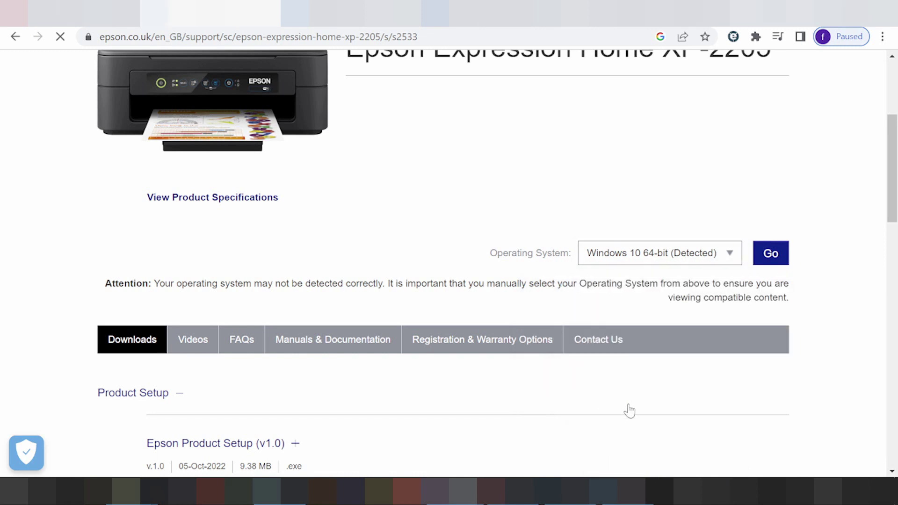
Pick an operating system from the list and review the Product Setup and Software updater downloads.
{"action": "left_click", "coordinate": [715, 257]}
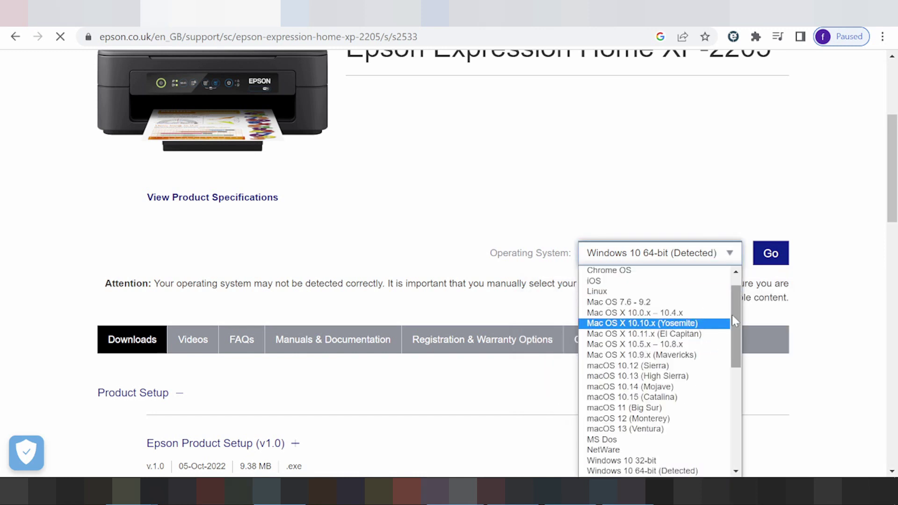
{"action": "left_click_drag", "start_coordinate": [731, 315], "coordinate": [735, 304]}
{"action": "left_click", "coordinate": [674, 314]}
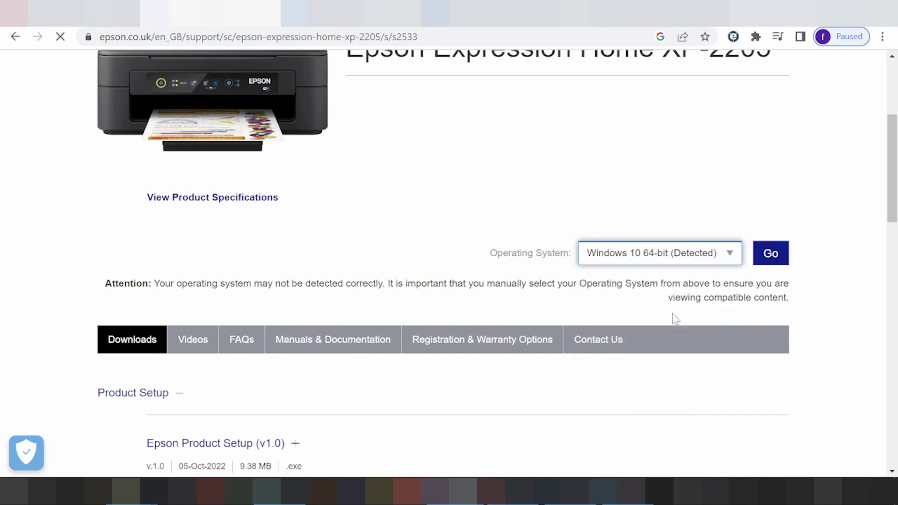
{"action": "scroll", "coordinate": [377, 293], "scroll_direction": "down", "scroll_amount": 8}
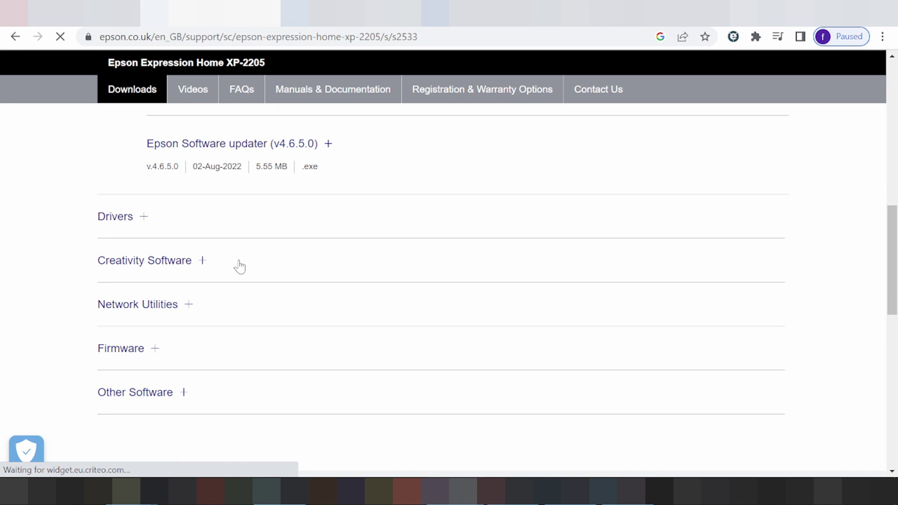
{"action": "scroll", "coordinate": [241, 268], "scroll_direction": "up", "scroll_amount": 2}
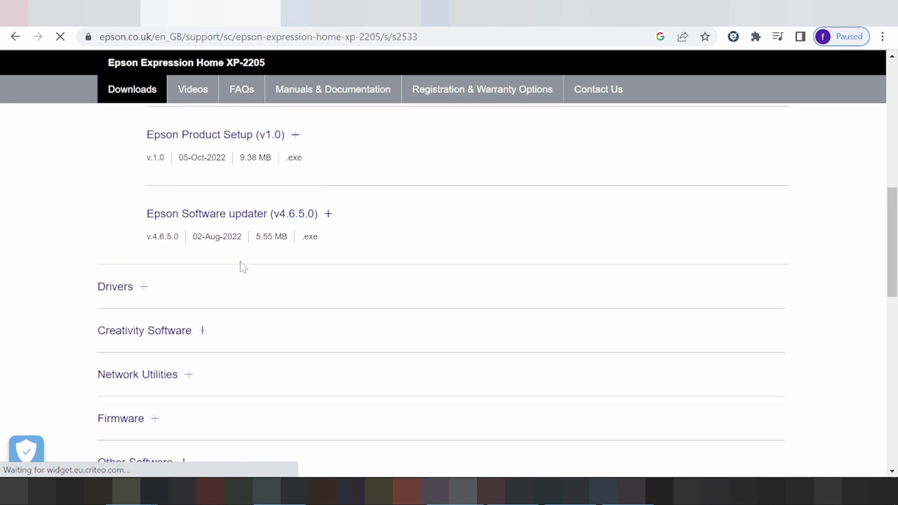
{"action": "scroll", "coordinate": [243, 268], "scroll_direction": "up", "scroll_amount": 4}
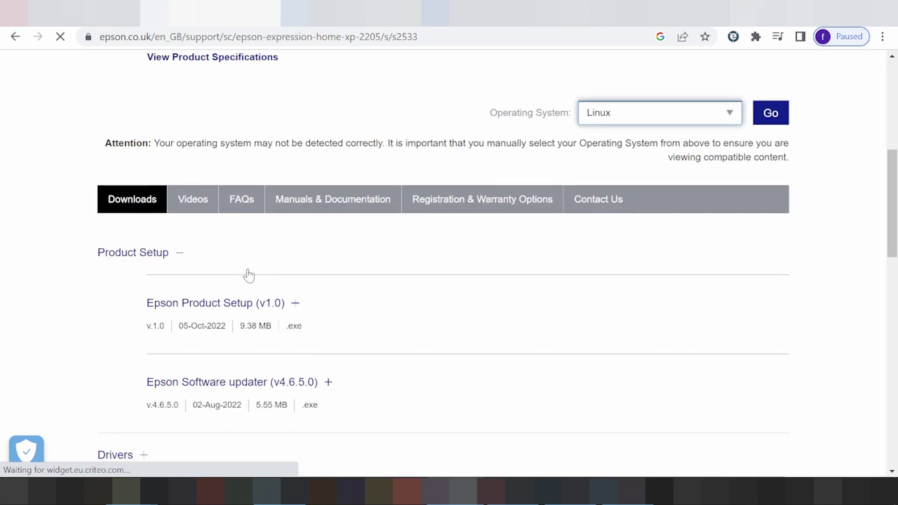
Expand Epson Product Setup to show its details and download option.
{"action": "scroll", "coordinate": [262, 281], "scroll_direction": "down", "scroll_amount": 2}
{"action": "left_click", "coordinate": [296, 233]}
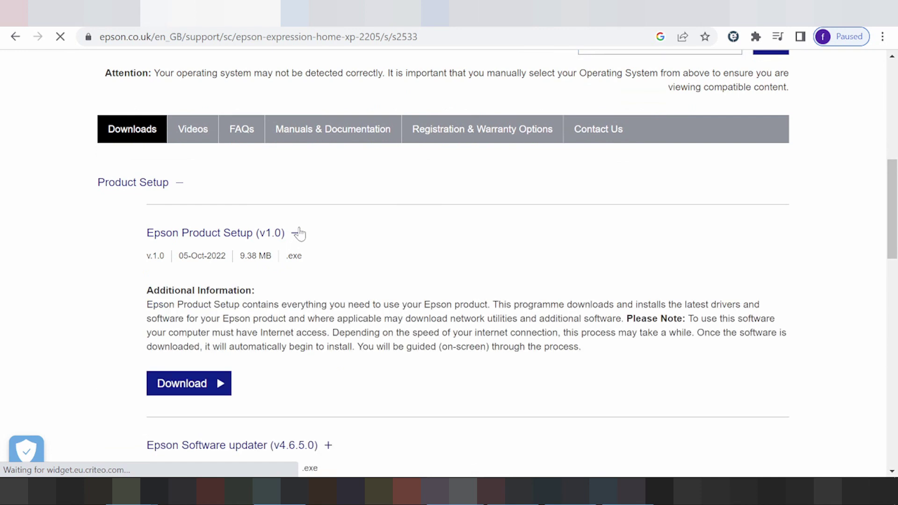
{"action": "scroll", "coordinate": [299, 234], "scroll_direction": "down", "scroll_amount": 2}
{"action": "scroll", "coordinate": [314, 241], "scroll_direction": "down", "scroll_amount": 4}
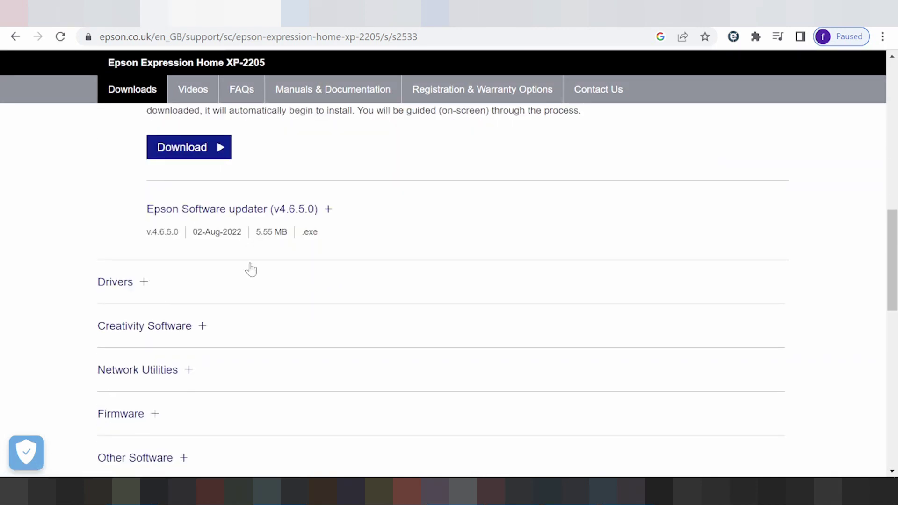
{"action": "scroll", "coordinate": [231, 275], "scroll_direction": "up", "scroll_amount": 5}
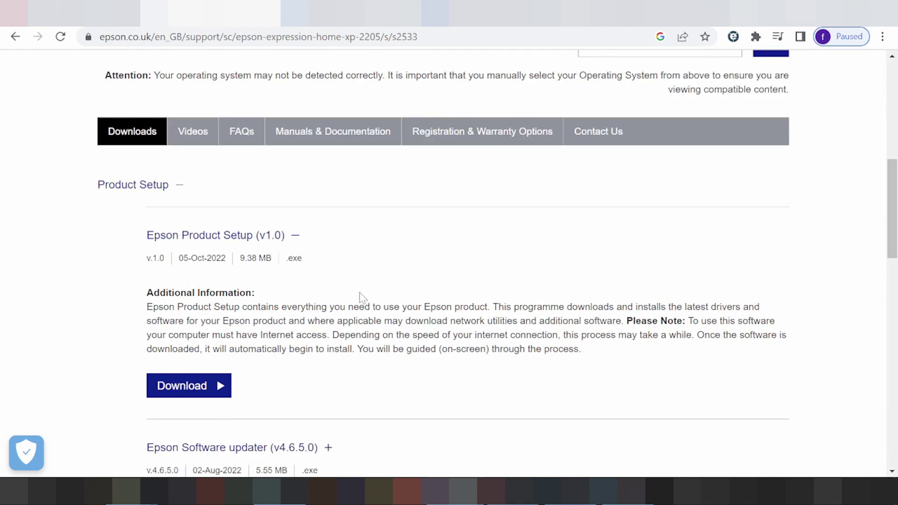
{"action": "scroll", "coordinate": [365, 298], "scroll_direction": "down", "scroll_amount": 4}
{"action": "scroll", "coordinate": [176, 299], "scroll_direction": "down", "scroll_amount": 2}
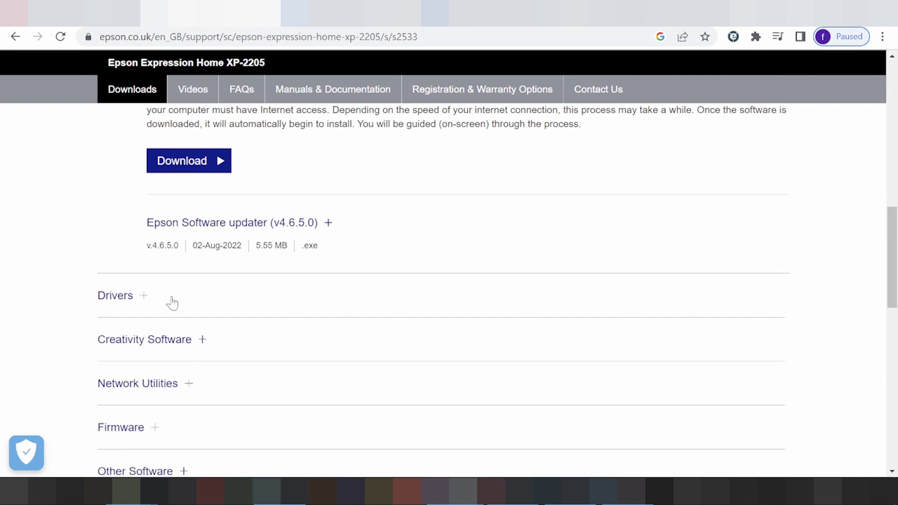
Expand the Drivers and Network Utilities sections, then return to Product Setup.
{"action": "left_click", "coordinate": [145, 282]}
{"action": "scroll", "coordinate": [189, 287], "scroll_direction": "down", "scroll_amount": 3}
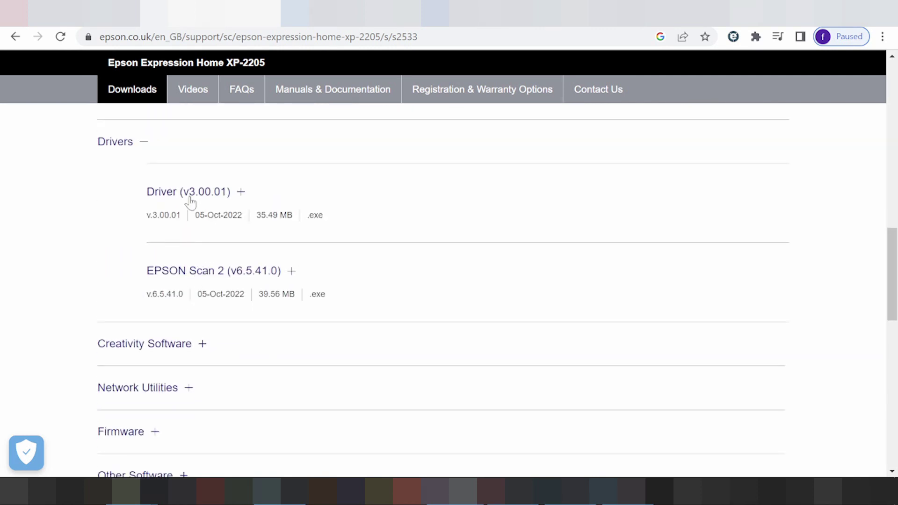
{"action": "scroll", "coordinate": [233, 264], "scroll_direction": "down", "scroll_amount": 2}
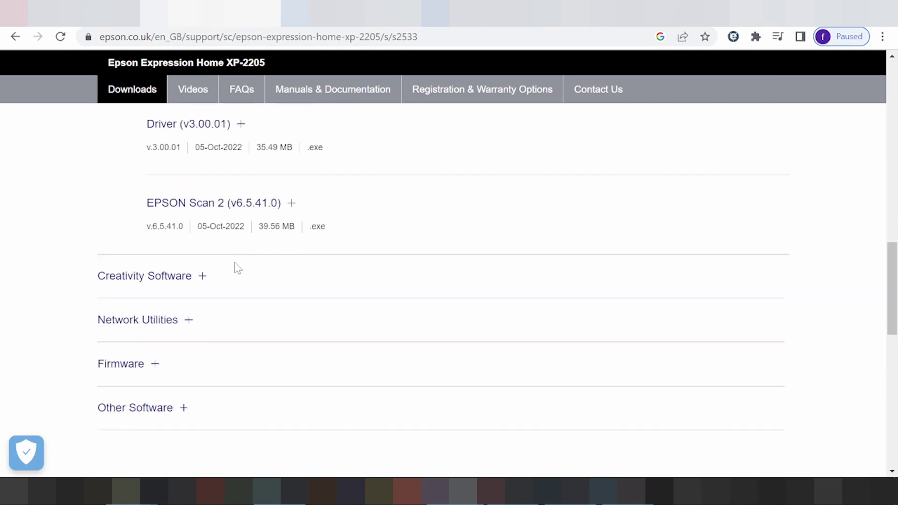
{"action": "left_click", "coordinate": [192, 318]}
{"action": "scroll", "coordinate": [201, 313], "scroll_direction": "down", "scroll_amount": 2}
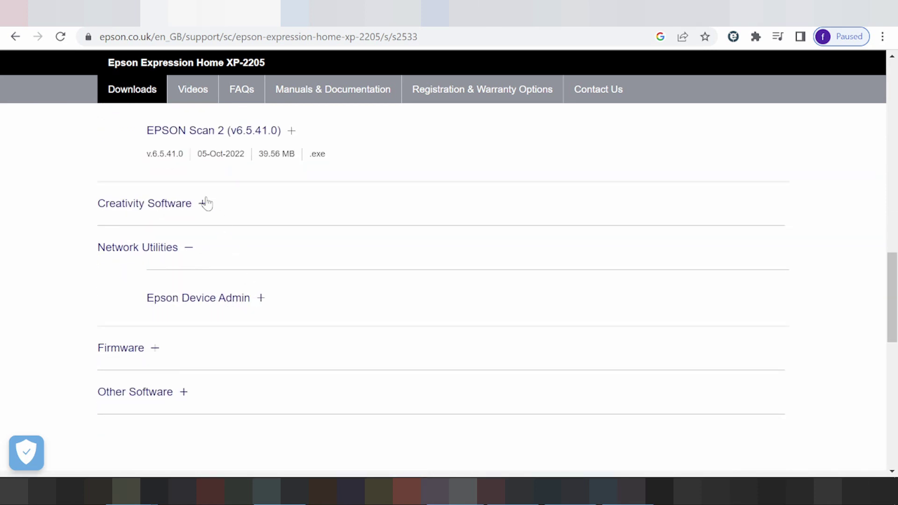
{"action": "scroll", "coordinate": [226, 311], "scroll_direction": "up", "scroll_amount": 10}
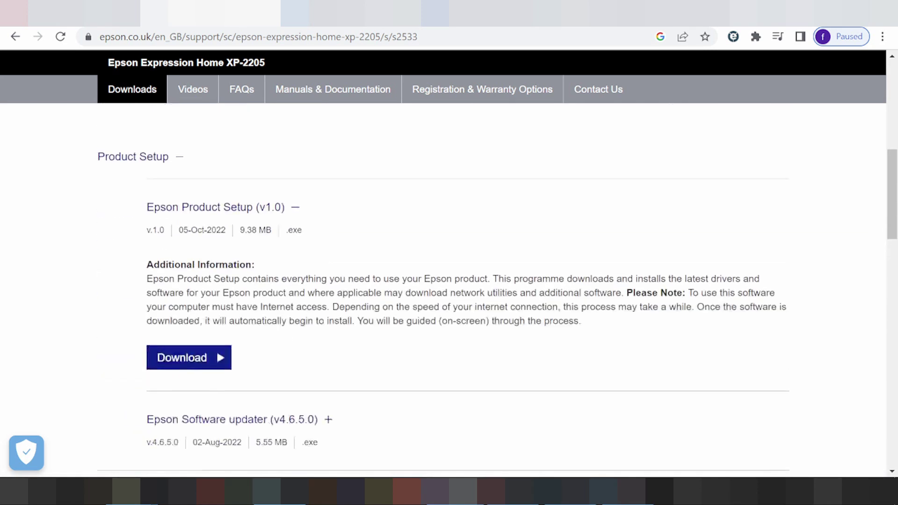
{"action": "scroll", "coordinate": [307, 267], "scroll_direction": "up", "scroll_amount": 2}
Pick macOS 13 (Ventura) from the Operating System dropdown.
{"action": "left_click", "coordinate": [657, 117]}
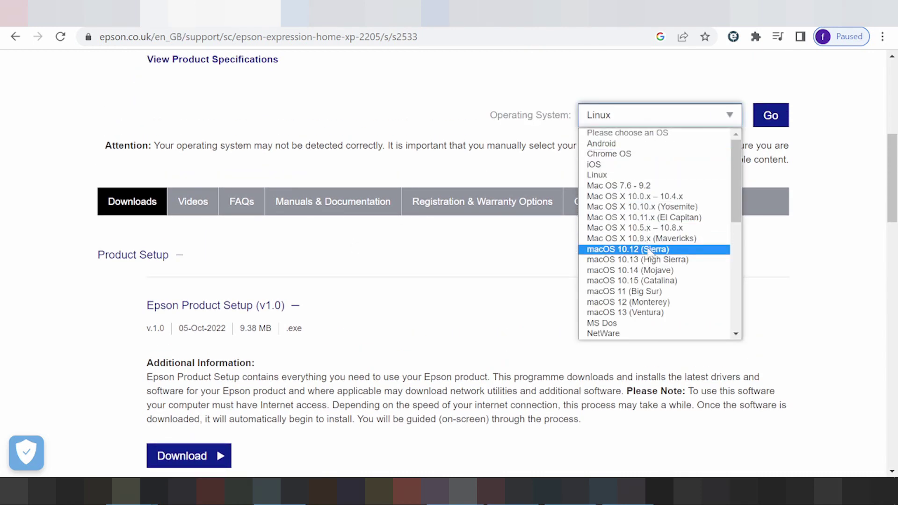
{"action": "left_click", "coordinate": [625, 317]}
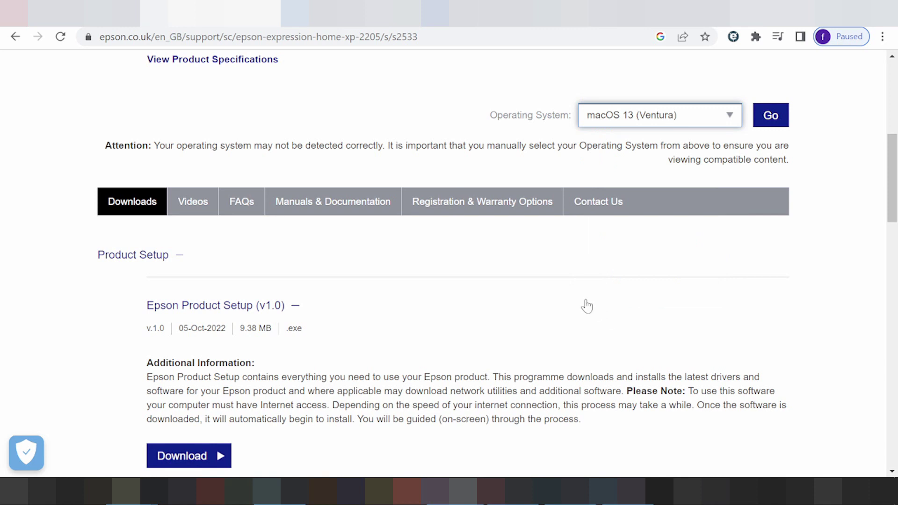
Load the macOS 13 downloads and expand Epson Product Setup v1.1 details.
{"action": "left_click", "coordinate": [768, 123]}
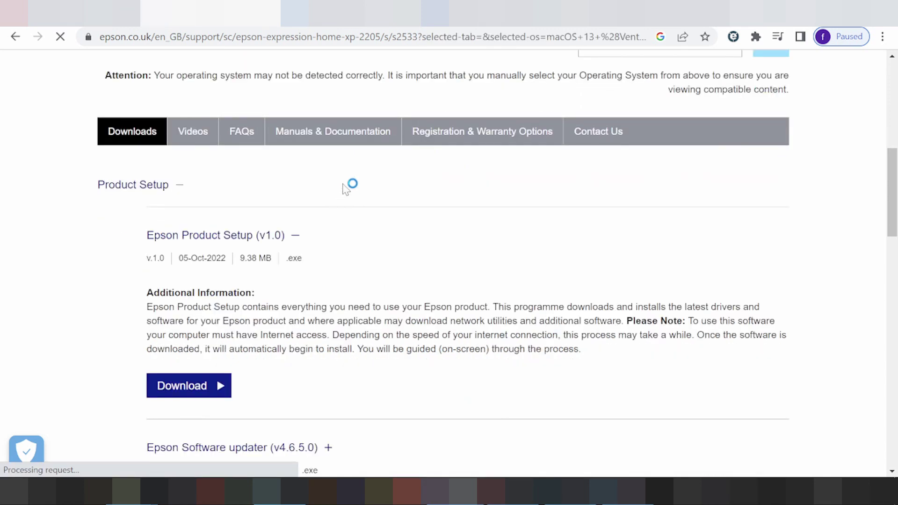
{"action": "scroll", "coordinate": [346, 184], "scroll_direction": "down", "scroll_amount": 5}
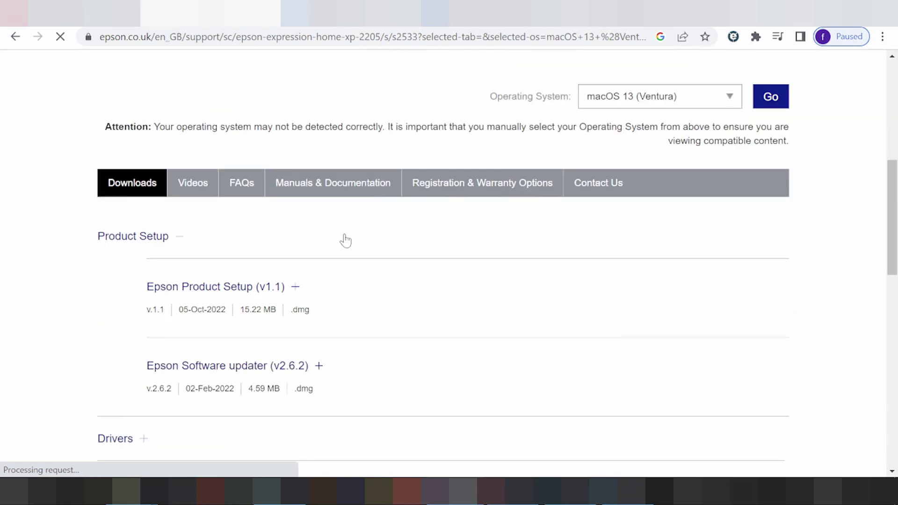
{"action": "scroll", "coordinate": [346, 240], "scroll_direction": "down", "scroll_amount": 4}
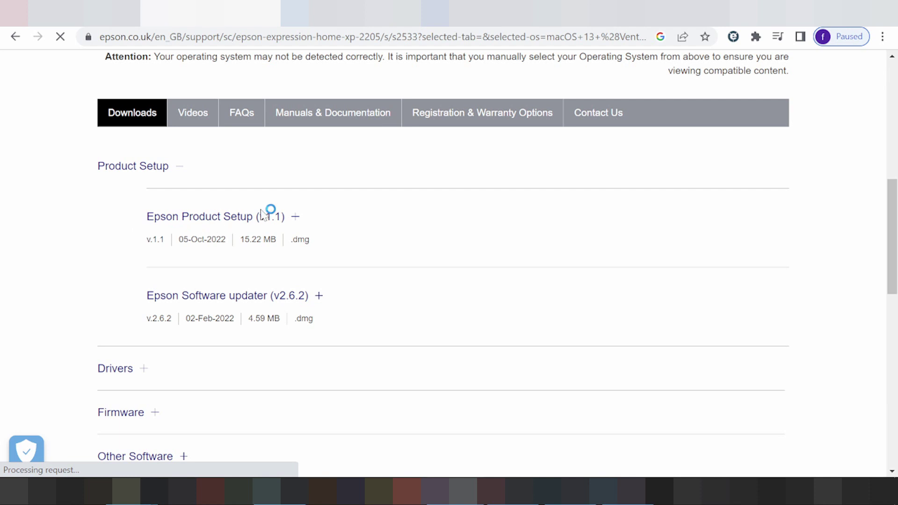
{"action": "left_click", "coordinate": [294, 219]}
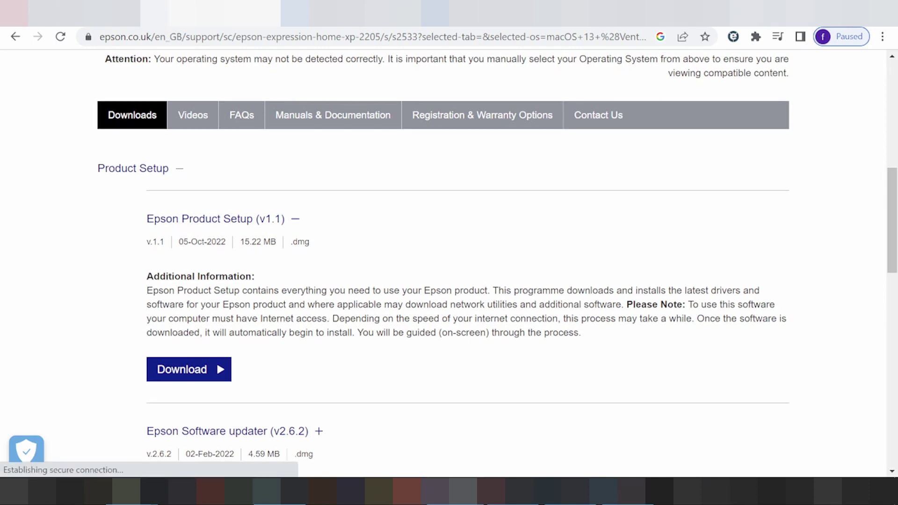
Expand Drivers to show Driver v12.62 (67.32 MB .dmg) and EPSON Scan 2 v6.4.12.1.
{"action": "scroll", "coordinate": [375, 312], "scroll_direction": "down", "scroll_amount": 2}
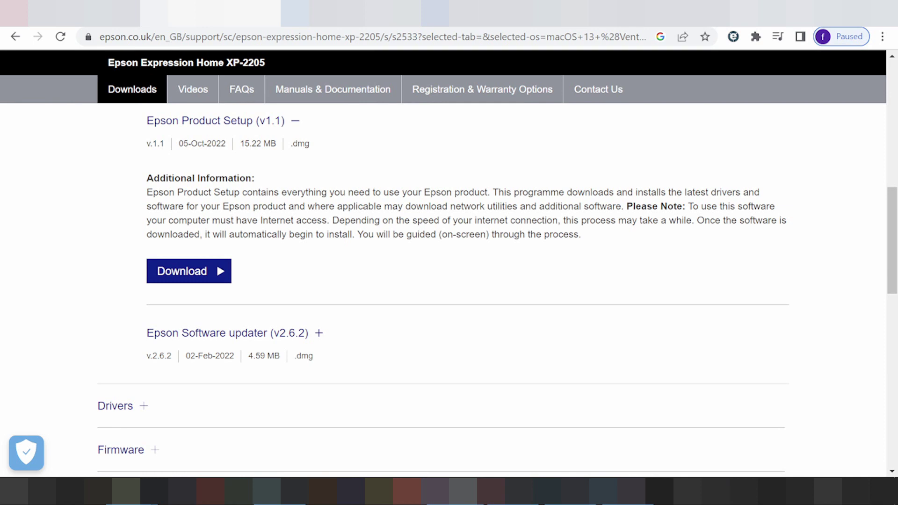
{"action": "scroll", "coordinate": [321, 220], "scroll_direction": "down", "scroll_amount": 3}
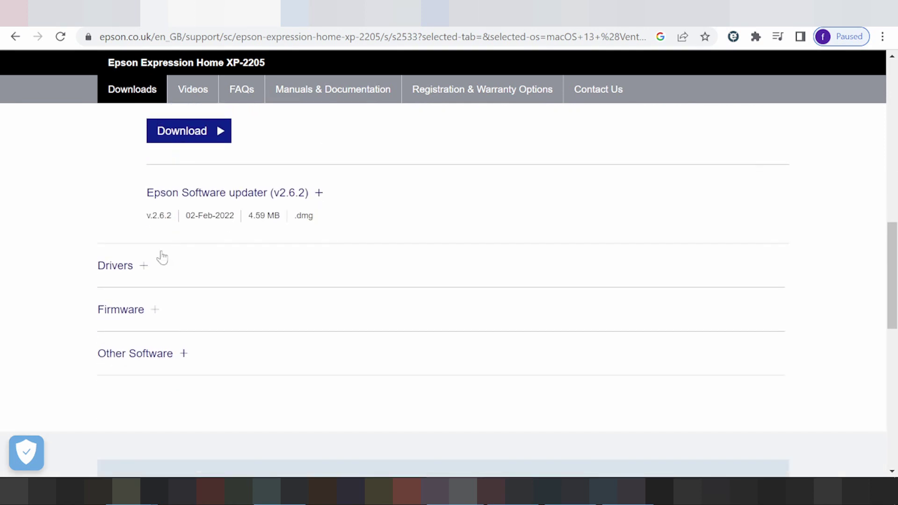
{"action": "left_click", "coordinate": [145, 265]}
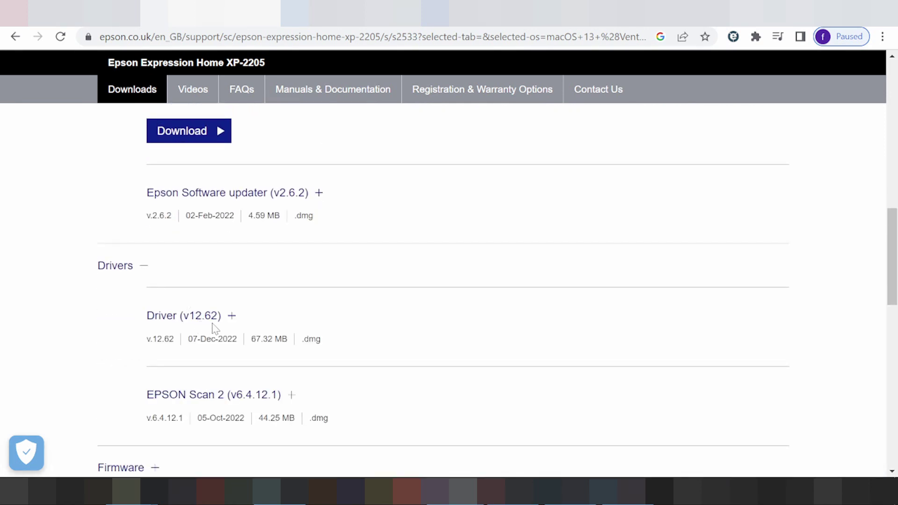
{"action": "scroll", "coordinate": [237, 365], "scroll_direction": "down", "scroll_amount": 1}
{"action": "scroll", "coordinate": [337, 309], "scroll_direction": "up", "scroll_amount": 8}
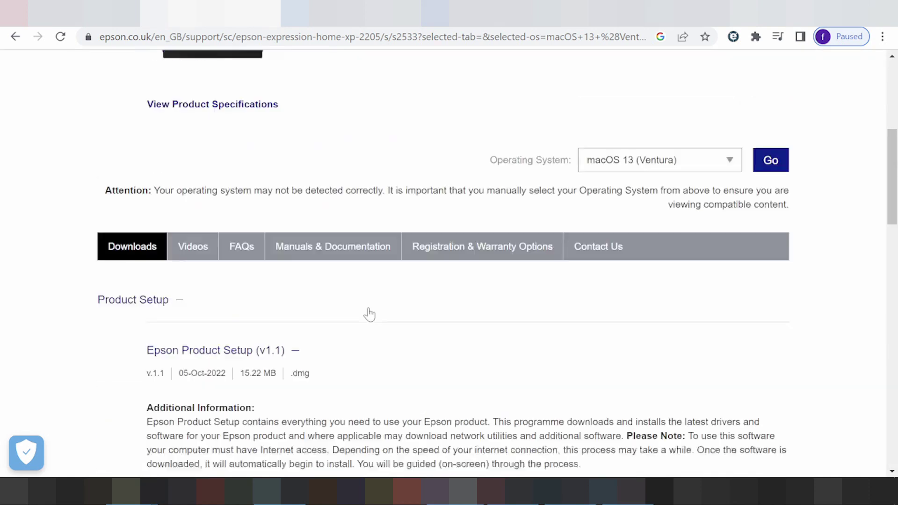
{"action": "scroll", "coordinate": [375, 299], "scroll_direction": "down", "scroll_amount": 7}
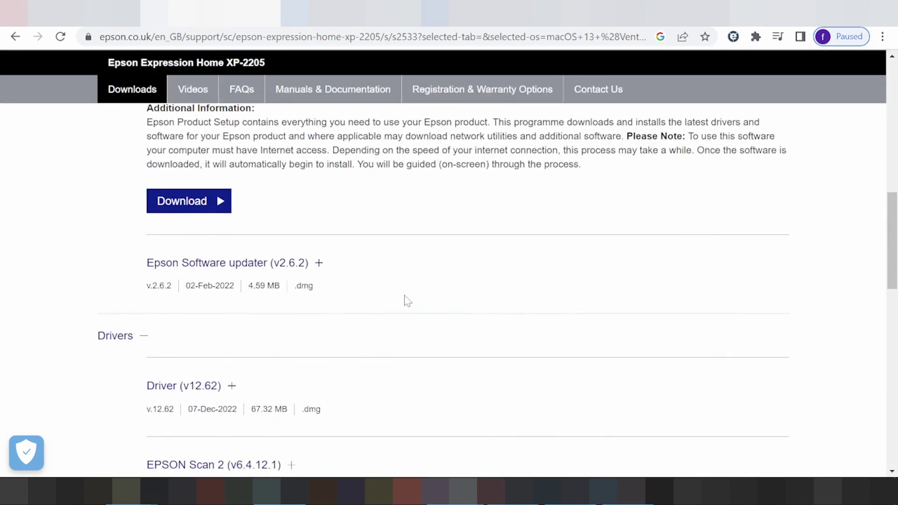
{"action": "scroll", "coordinate": [392, 298], "scroll_direction": "up", "scroll_amount": 5}
Choose Windows 11 in the Operating System dropdown and reload the downloads with Go.
{"action": "left_click", "coordinate": [655, 169]}
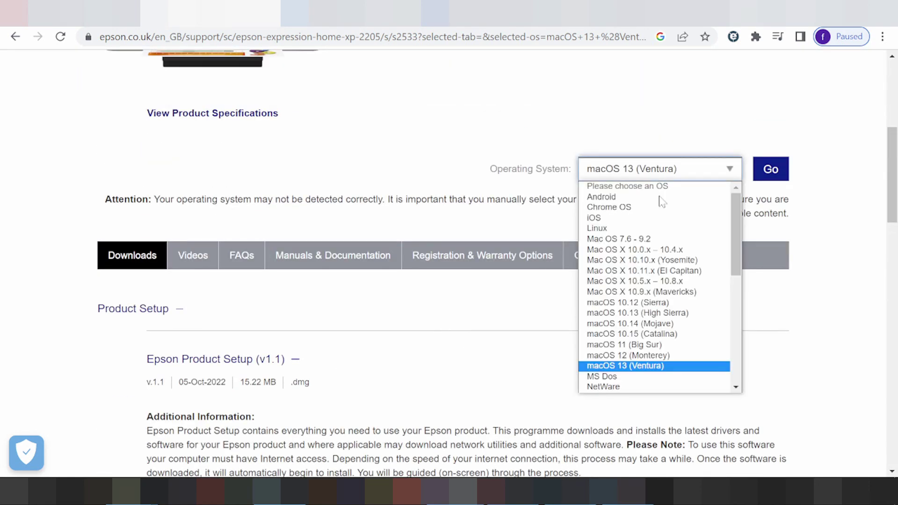
{"action": "scroll", "coordinate": [641, 280], "scroll_direction": "down", "scroll_amount": 3}
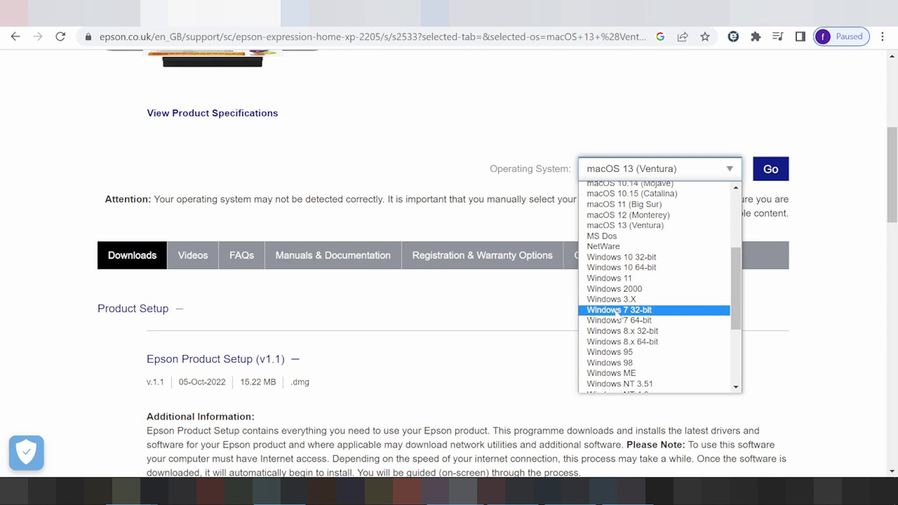
{"action": "scroll", "coordinate": [613, 356], "scroll_direction": "down", "scroll_amount": 3}
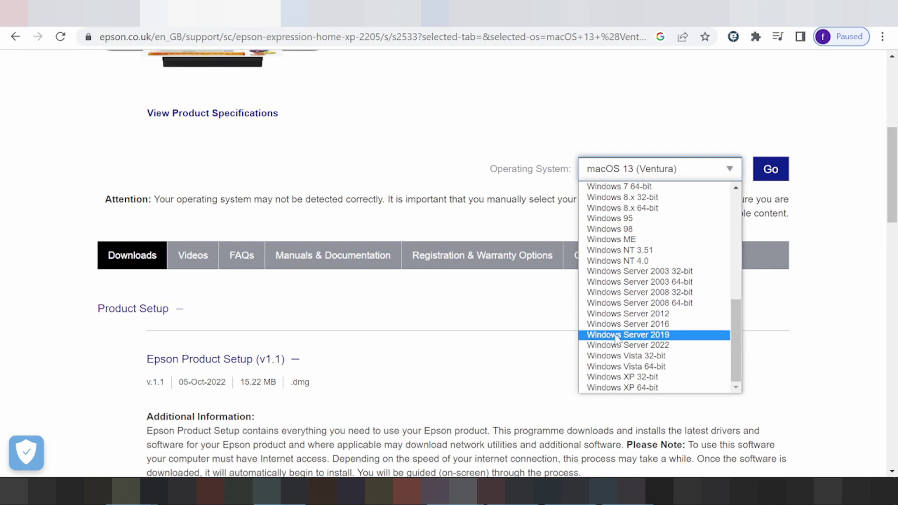
{"action": "scroll", "coordinate": [610, 321], "scroll_direction": "up", "scroll_amount": 10}
{"action": "scroll", "coordinate": [612, 320], "scroll_direction": "down", "scroll_amount": 6}
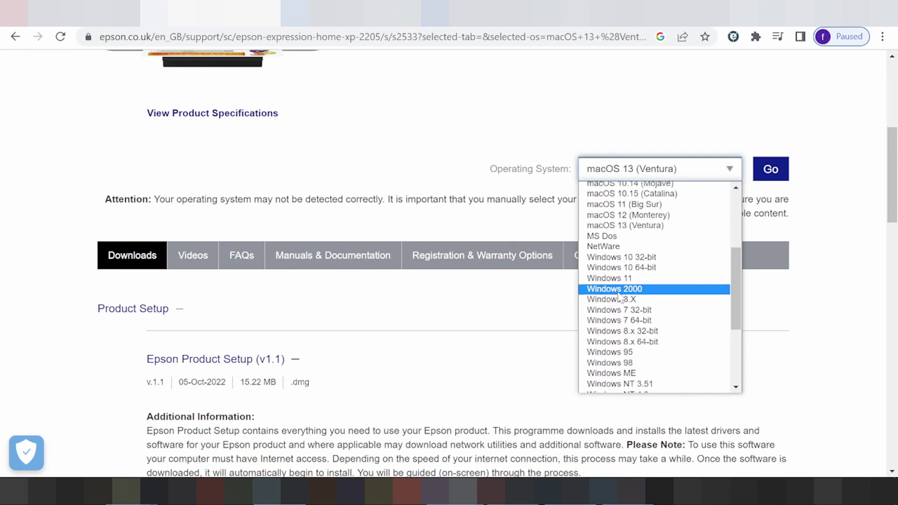
{"action": "scroll", "coordinate": [629, 277], "scroll_direction": "up", "scroll_amount": 4}
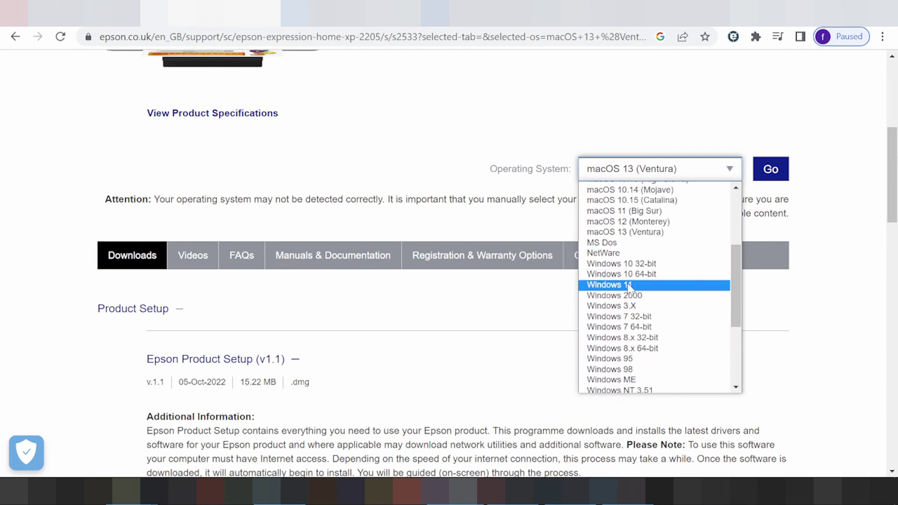
{"action": "left_click", "coordinate": [628, 285]}
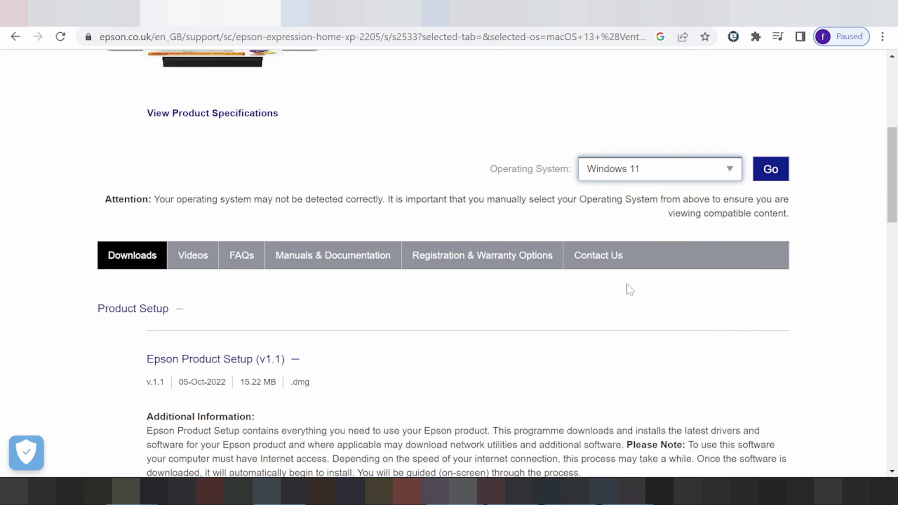
{"action": "left_click", "coordinate": [769, 176]}
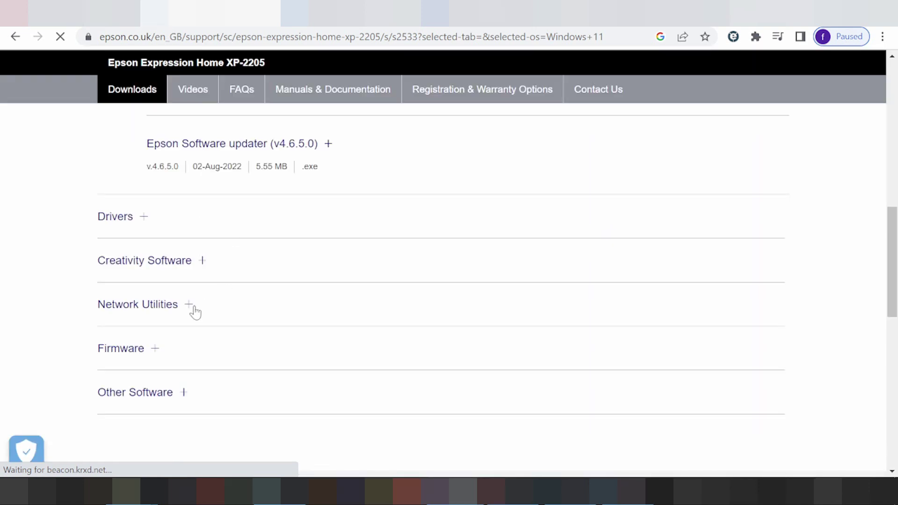
Expand the Network Utilities, Creativity Software, Firmware and Other Software sections.
{"action": "left_click", "coordinate": [186, 307]}
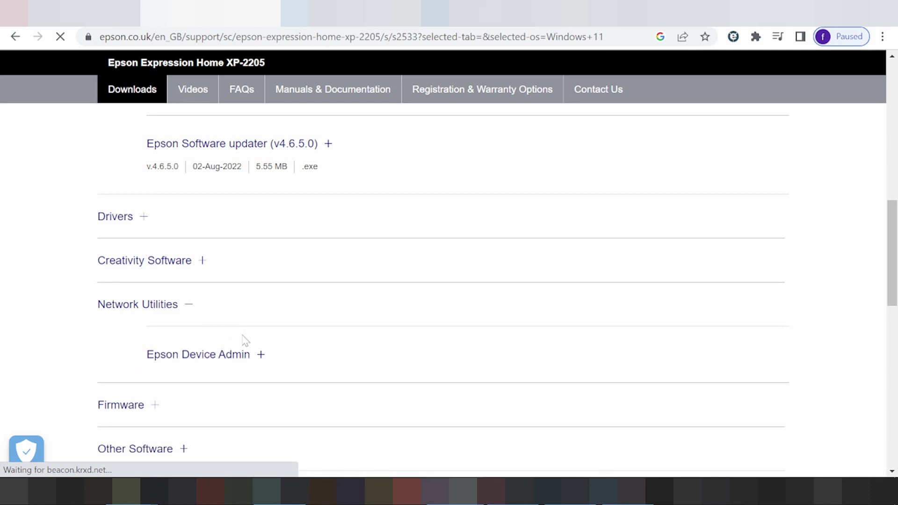
{"action": "left_click", "coordinate": [206, 261]}
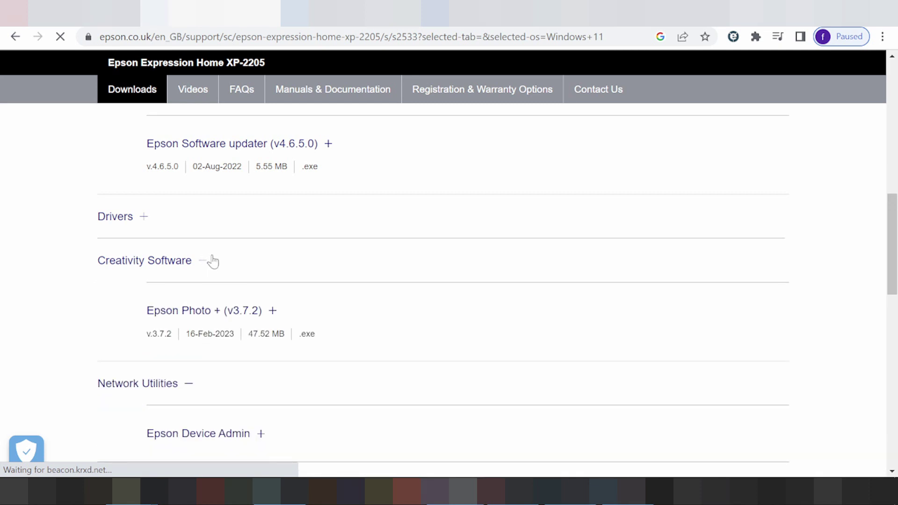
{"action": "scroll", "coordinate": [253, 241], "scroll_direction": "down", "scroll_amount": 3}
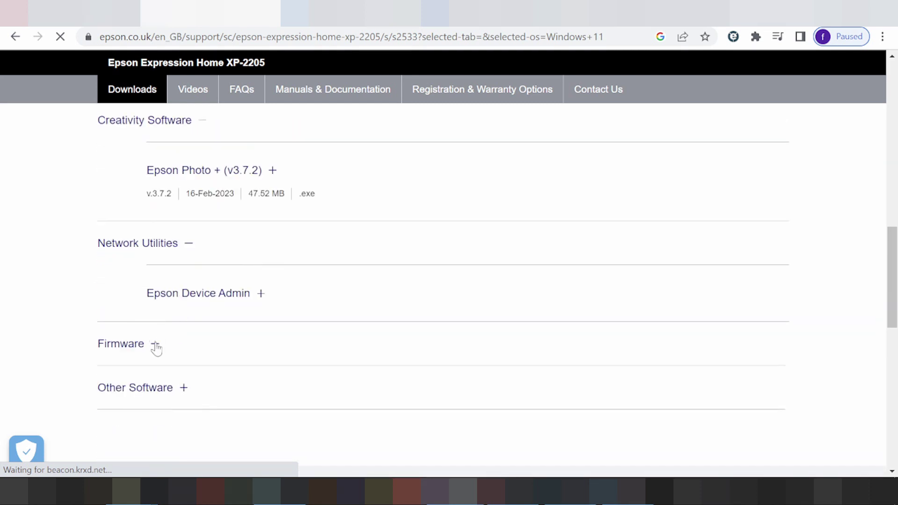
{"action": "left_click", "coordinate": [156, 346]}
{"action": "scroll", "coordinate": [215, 341], "scroll_direction": "down", "scroll_amount": 3}
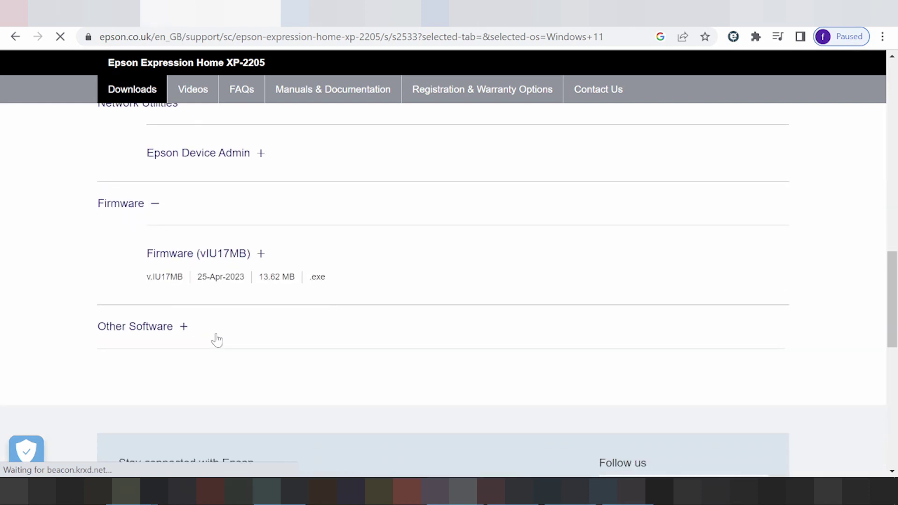
{"action": "left_click", "coordinate": [180, 329]}
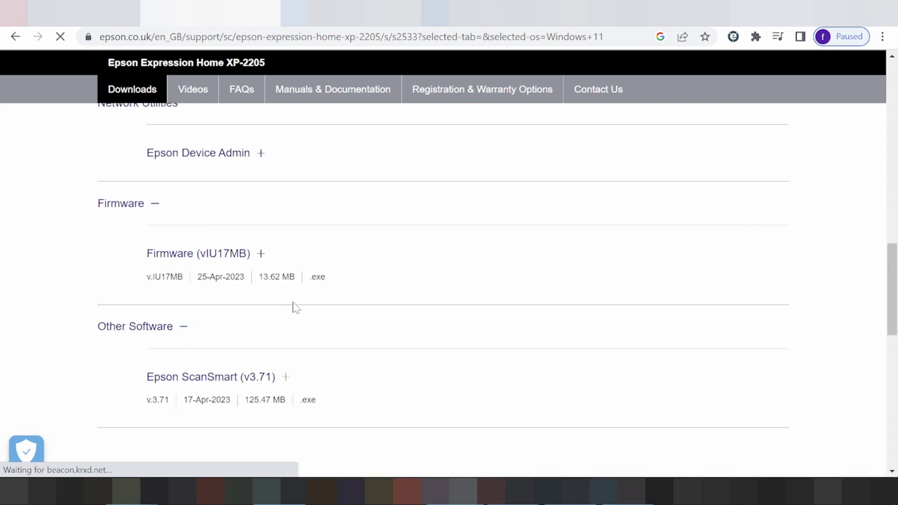
{"action": "scroll", "coordinate": [297, 303], "scroll_direction": "up", "scroll_amount": 7}
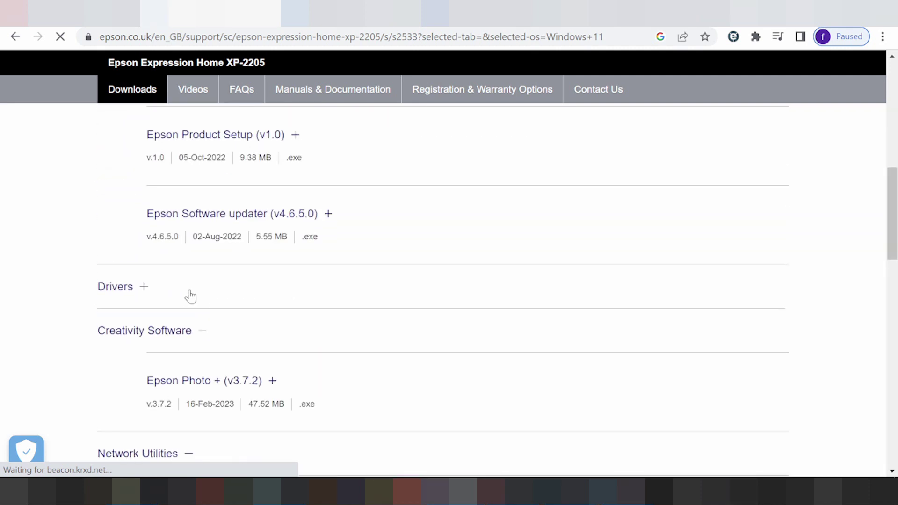
Expand Drivers and show details for EPSON Scan 2 and Driver v3.00.01.
{"action": "left_click", "coordinate": [148, 289]}
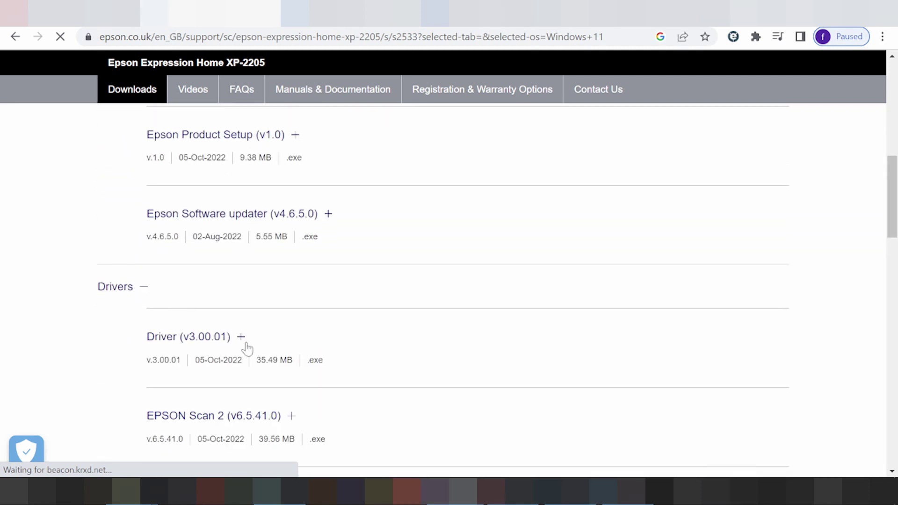
{"action": "left_click", "coordinate": [291, 416]}
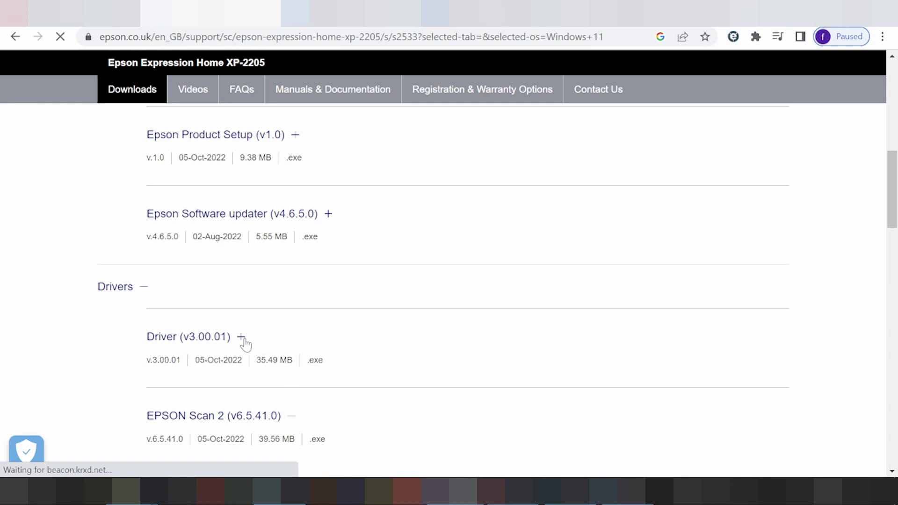
{"action": "left_click", "coordinate": [242, 337]}
{"action": "scroll", "coordinate": [253, 343], "scroll_direction": "up", "scroll_amount": 4}
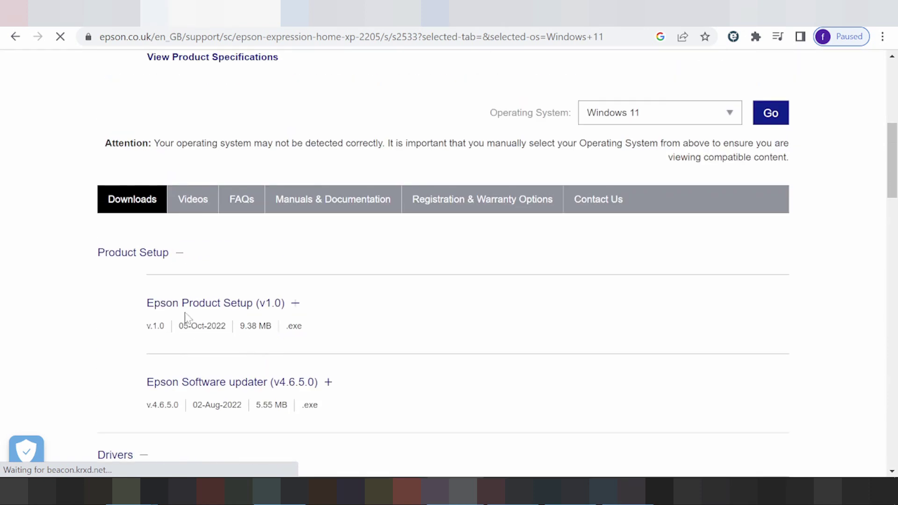
Expand Epson Product Setup v1.0 (9.38 MB .exe) and highlight words like 'network' in its description.
{"action": "left_click", "coordinate": [295, 307]}
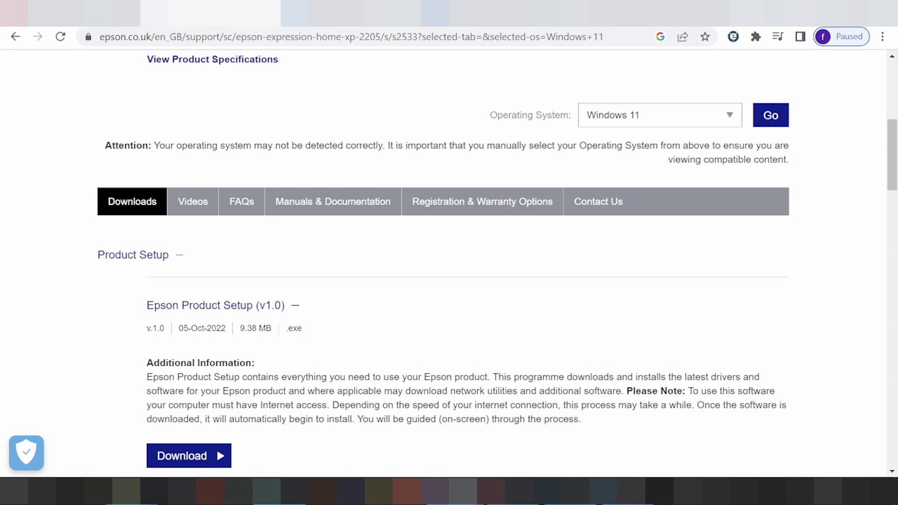
{"action": "left_click_drag", "start_coordinate": [743, 391], "coordinate": [751, 392]}
{"action": "left_click_drag", "start_coordinate": [450, 391], "coordinate": [480, 391]}
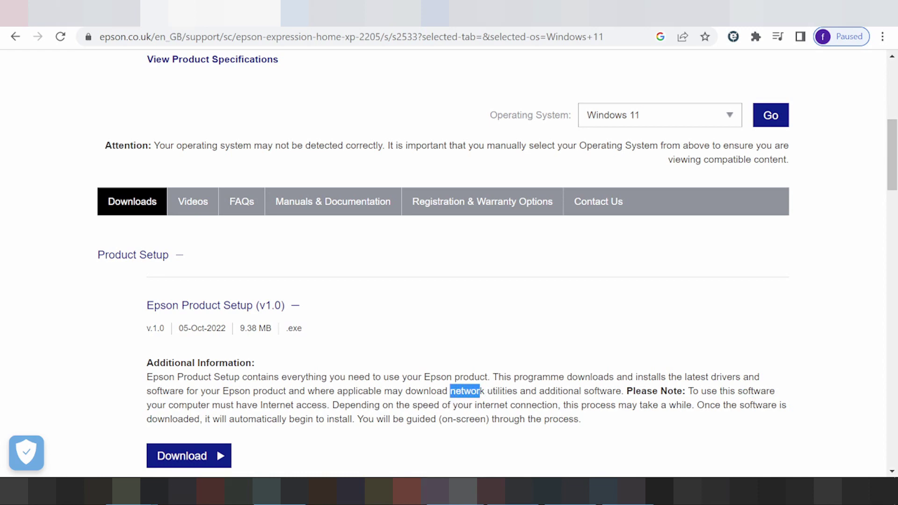
{"action": "scroll", "coordinate": [447, 336], "scroll_direction": "down", "scroll_amount": 5}
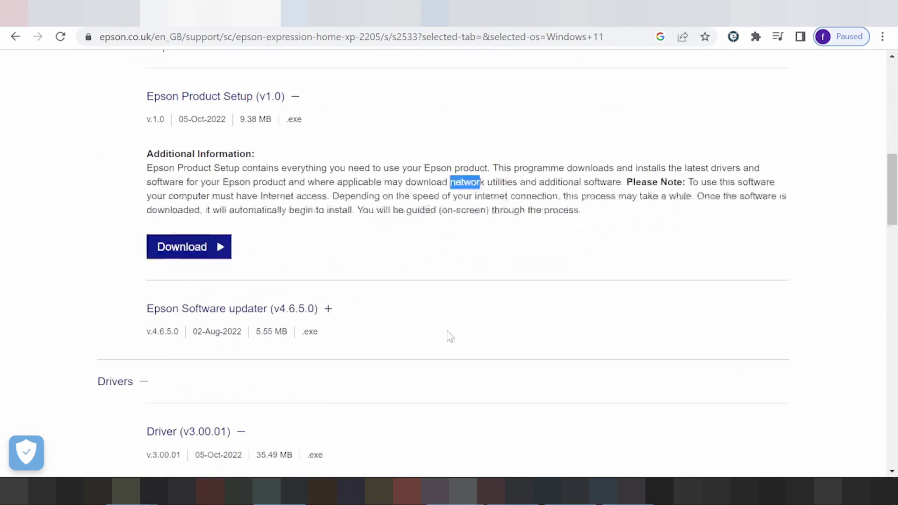
{"action": "scroll", "coordinate": [444, 331], "scroll_direction": "up", "scroll_amount": 2}
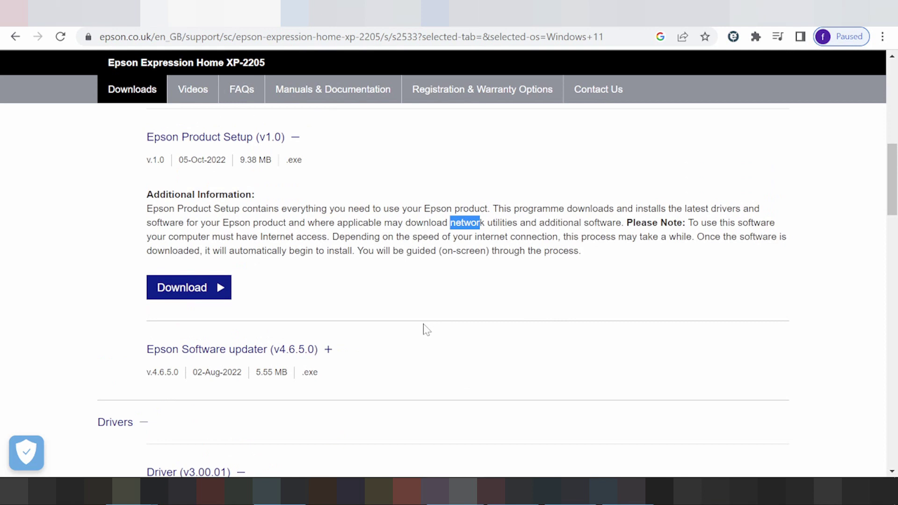
Download the 9.4 MB Windows 11 Epson Product Setup installer, epson649741eu.exe, and check its download-bar menu.
{"action": "left_click", "coordinate": [174, 285]}
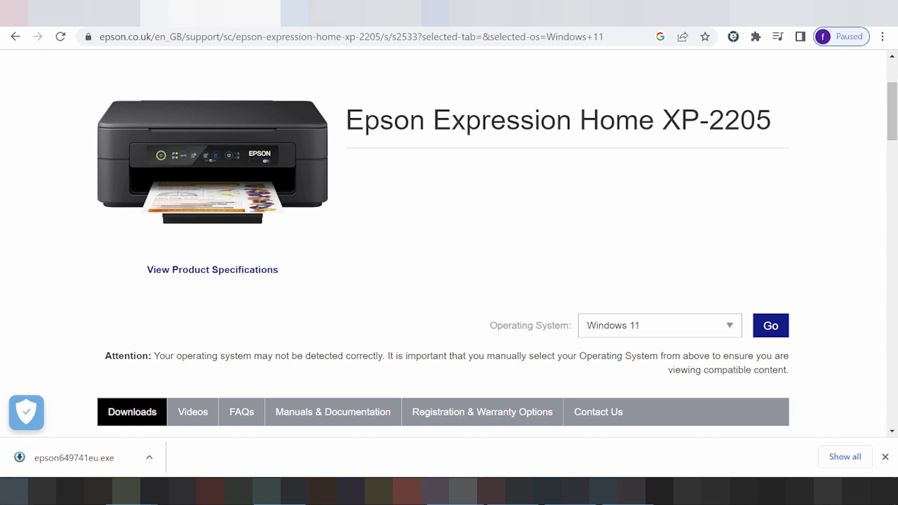
{"action": "left_click", "coordinate": [150, 457]}
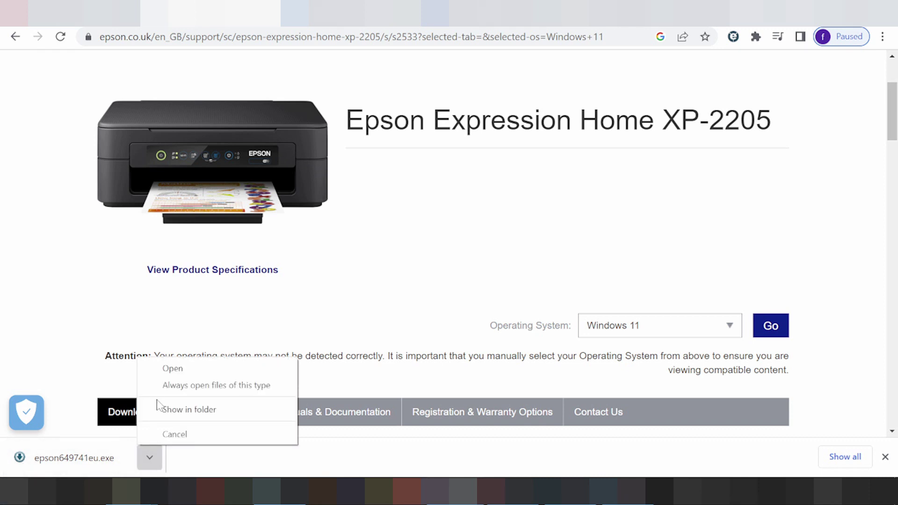
{"action": "left_click", "coordinate": [89, 343]}
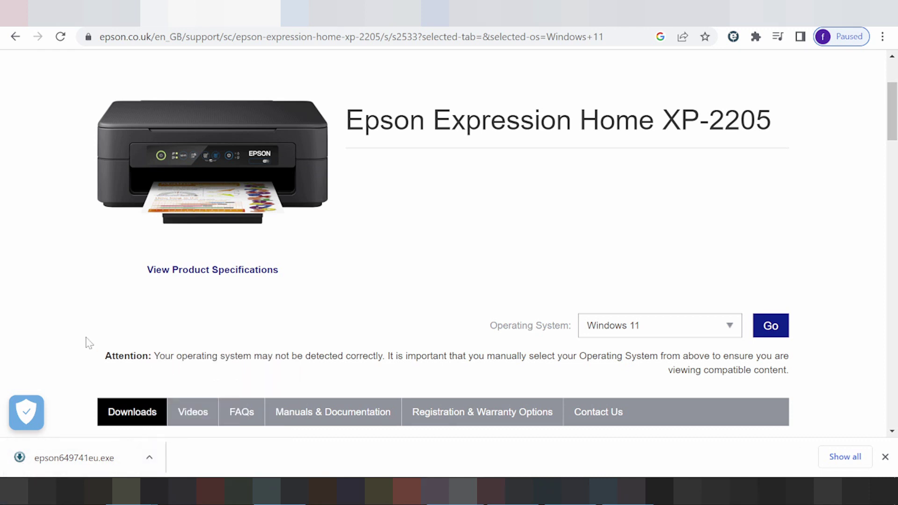